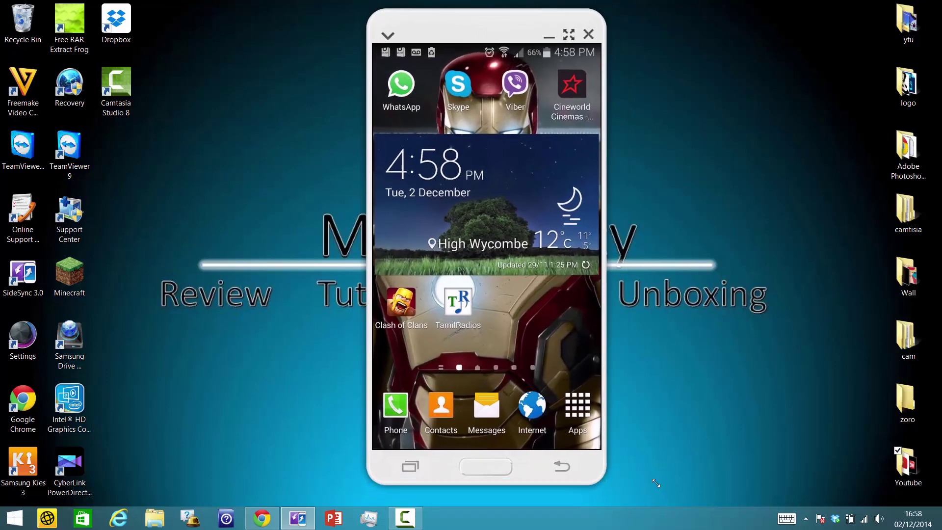
Enlarge the mirrored phone window by dragging its bottom-right corner outward
drag(454, 186, 632, 458)
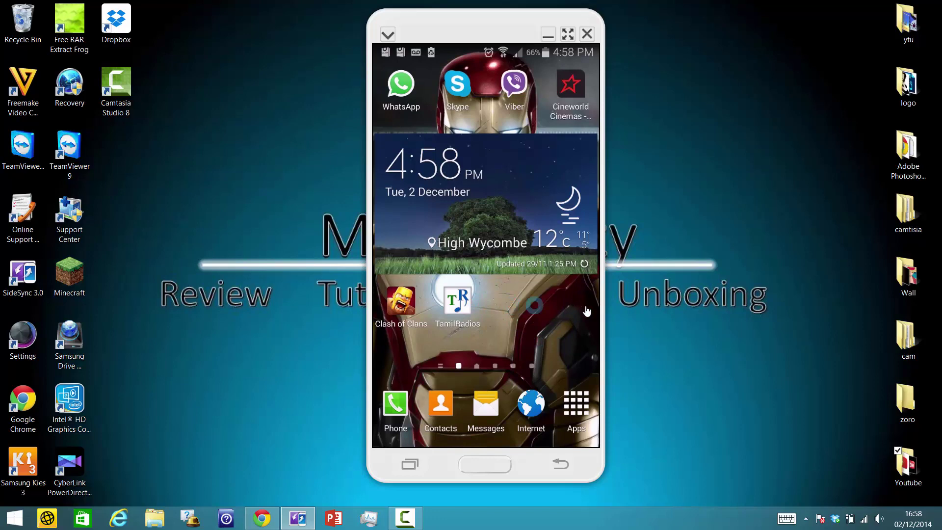
Open the home-screen Widgets list, go to its third page and pick up Evernote Shortcut
click(528, 316)
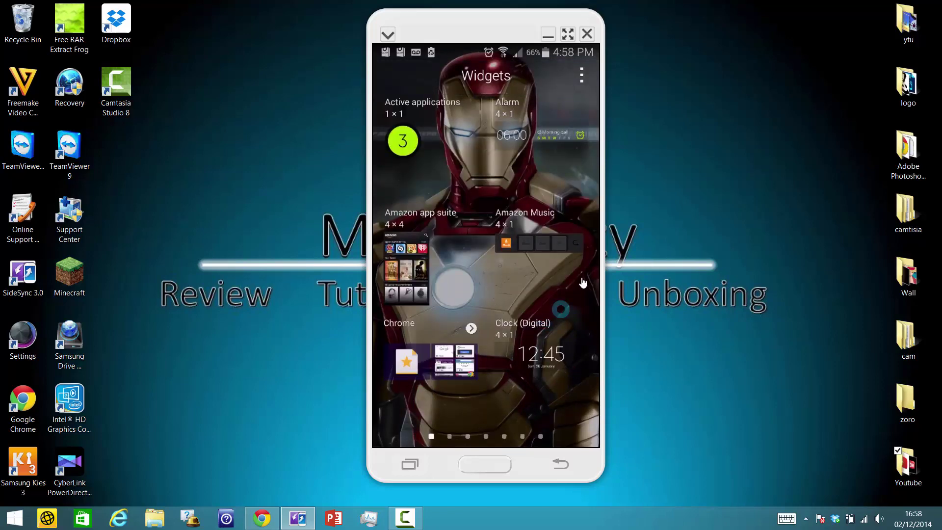
drag(582, 282, 412, 276)
drag(582, 279, 505, 280)
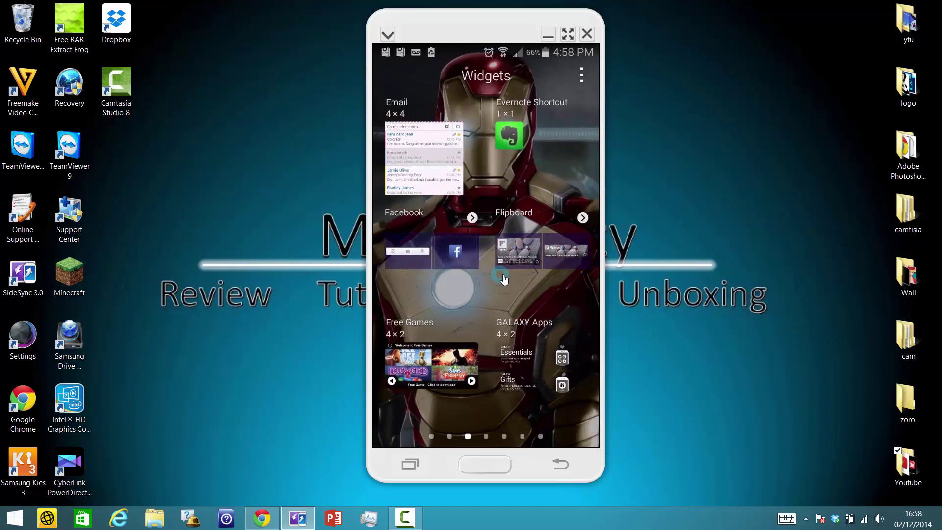
click(513, 143)
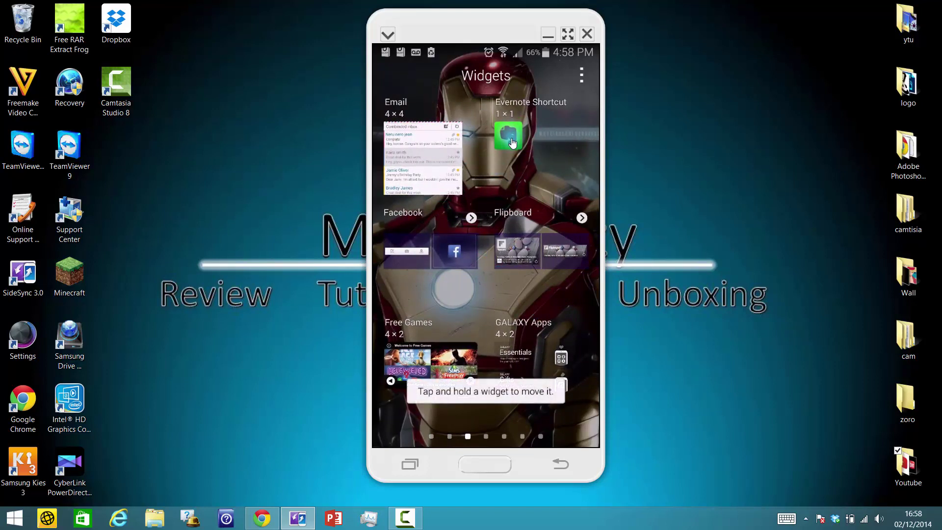
Drop Evernote Shortcut onto the home screen, then leave Evernote's welcome screen for Home
drag(510, 143, 514, 313)
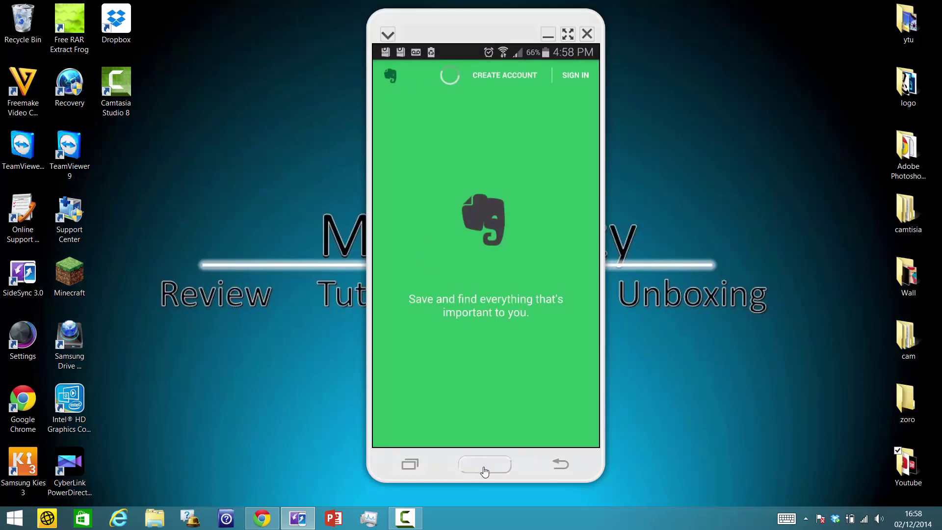
click(485, 472)
click(497, 440)
right_click(497, 431)
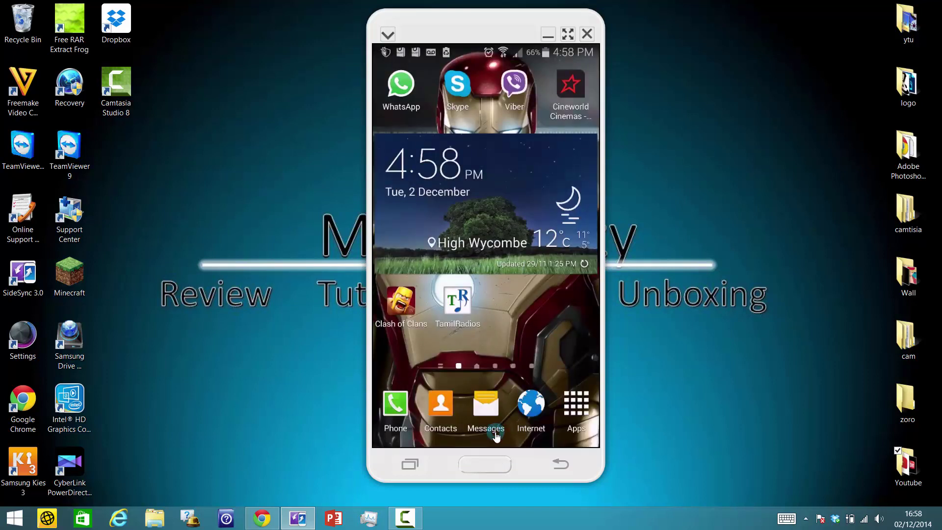